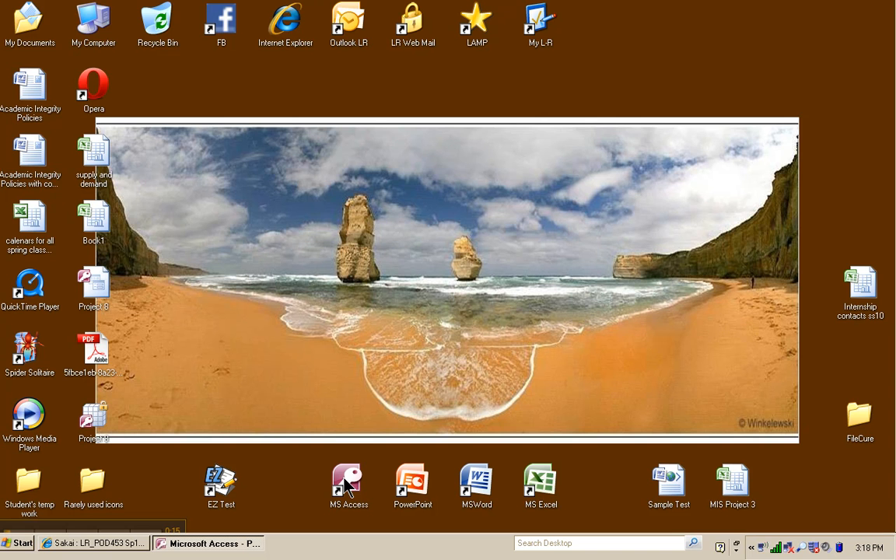
Open Microsoft Access and create a blank database named Project 8C, saved on the Desktop.
double_click(346, 484)
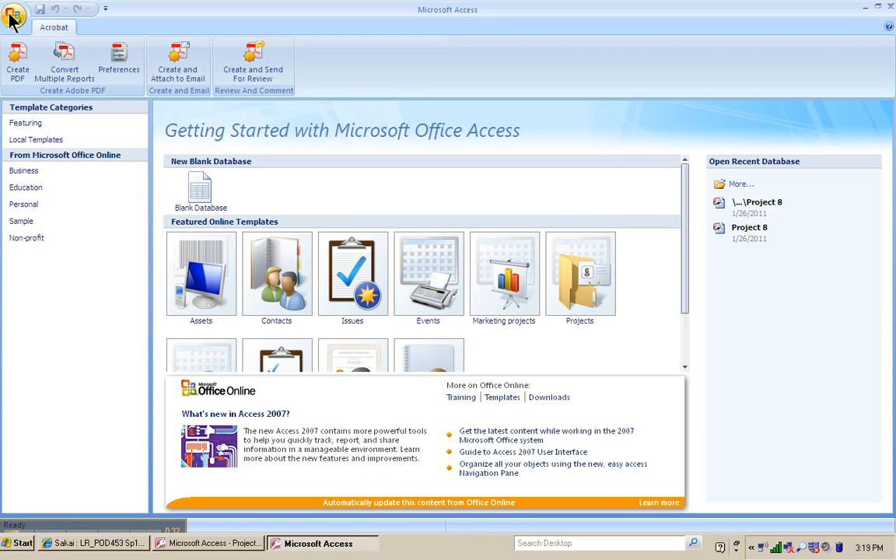
click(196, 194)
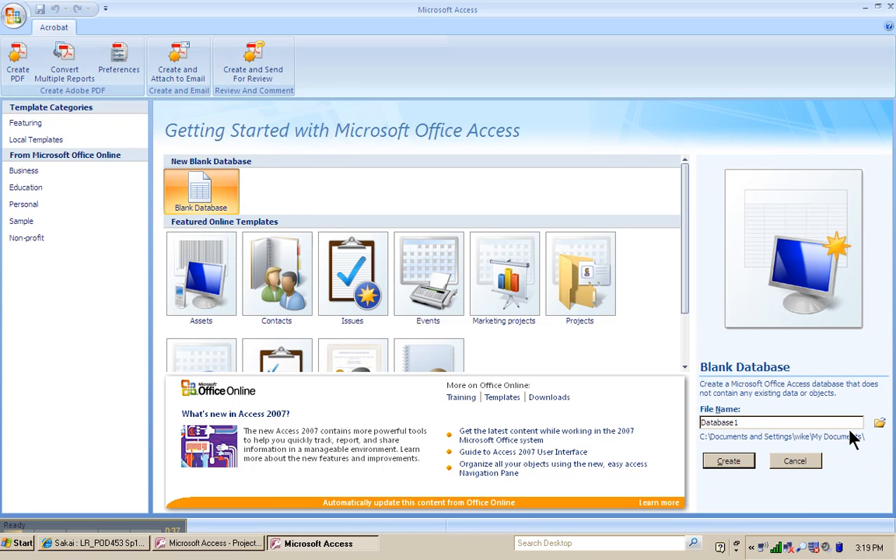
drag(744, 422, 688, 423)
text(Project 8C)
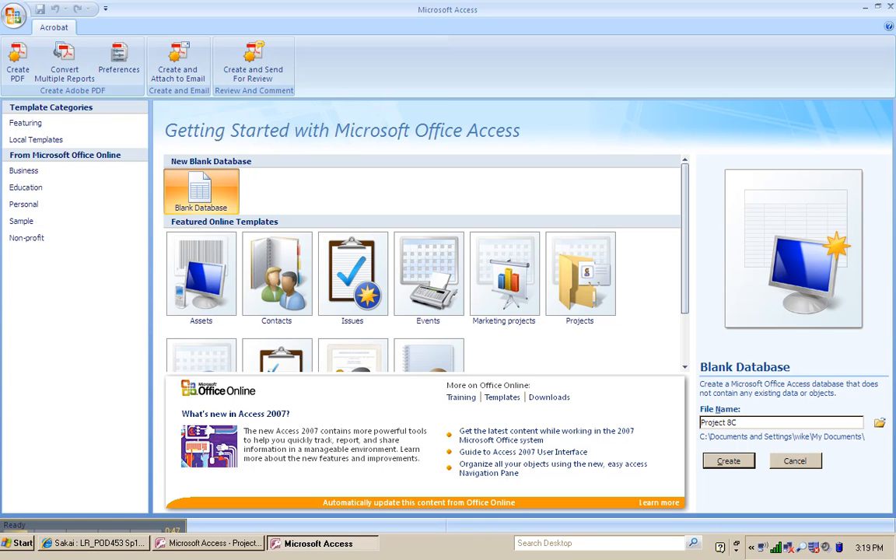
click(880, 423)
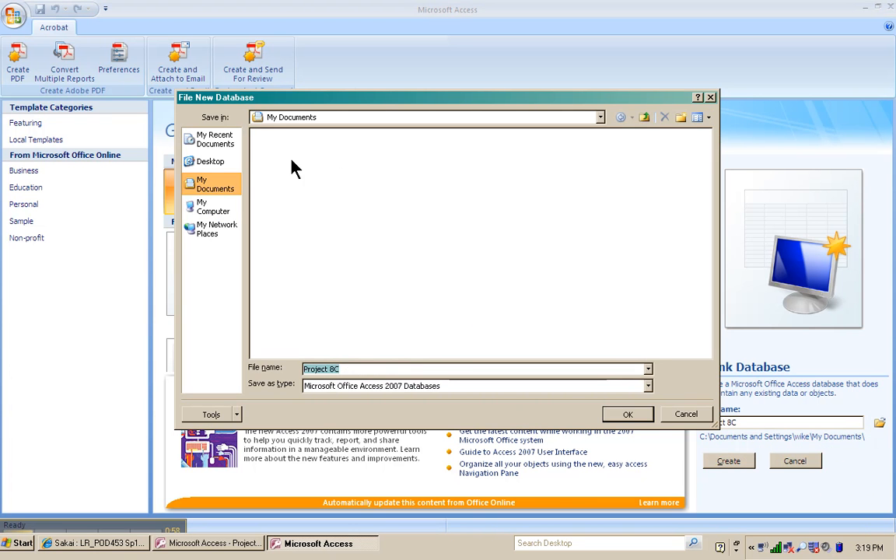
click(200, 165)
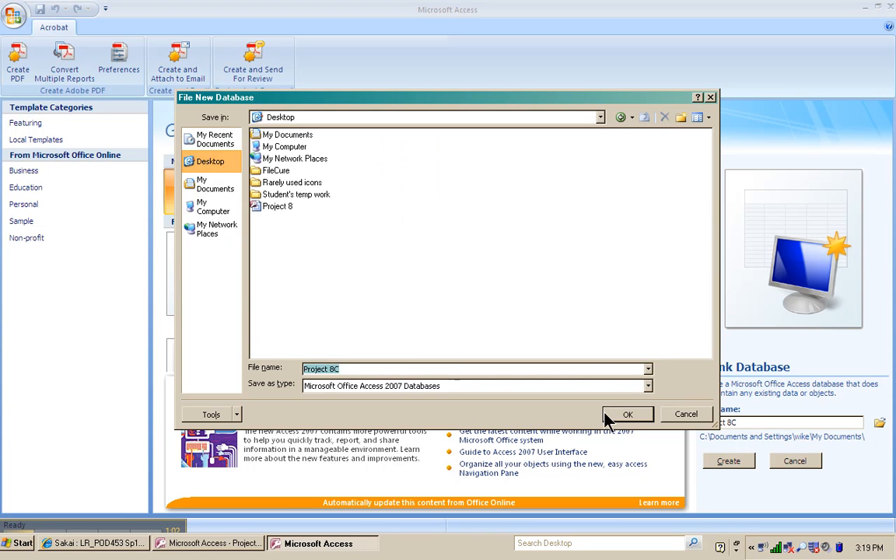
click(627, 415)
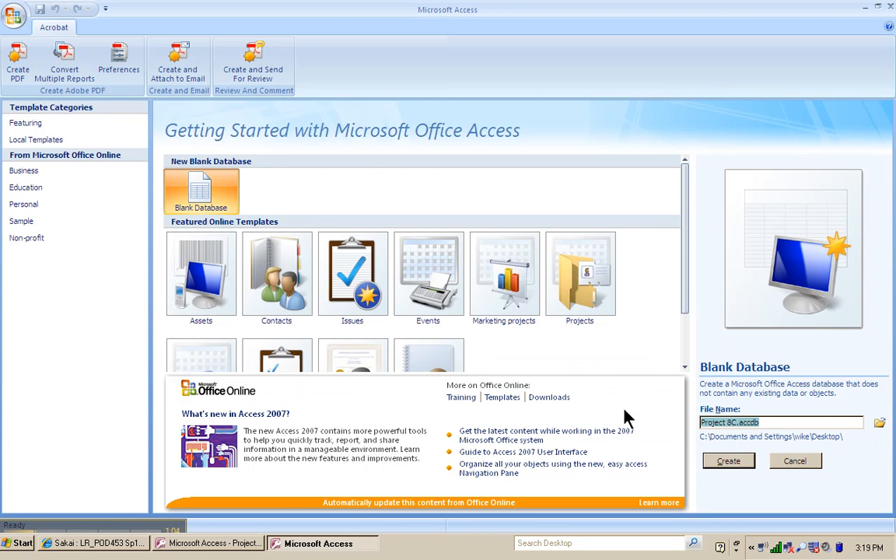
click(723, 463)
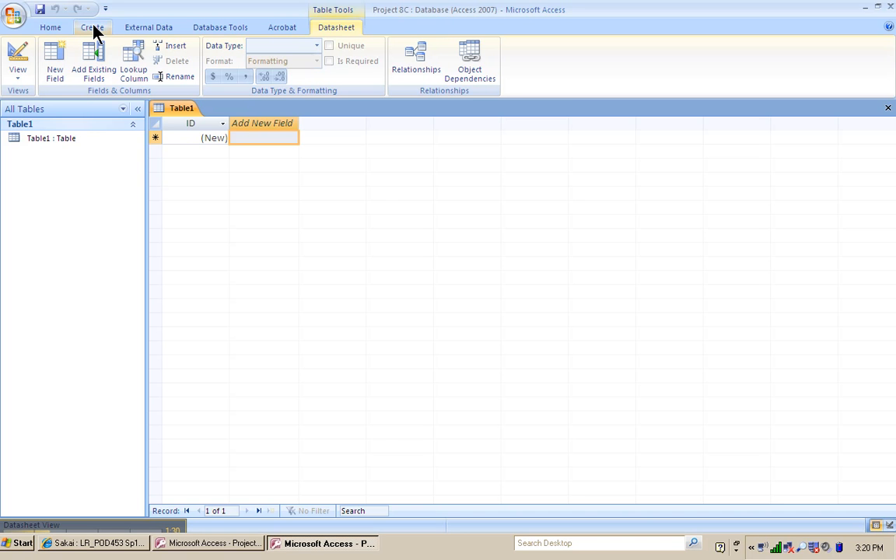
click(51, 28)
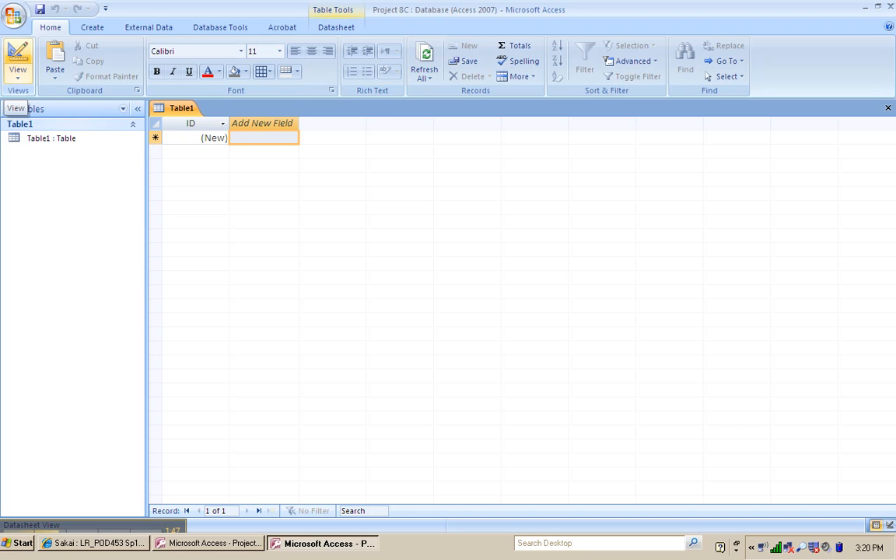
click(17, 78)
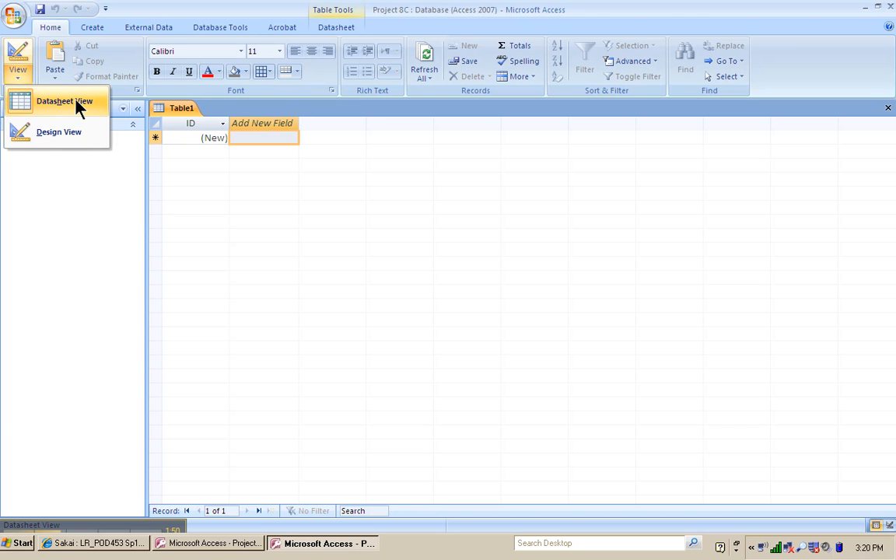
click(15, 56)
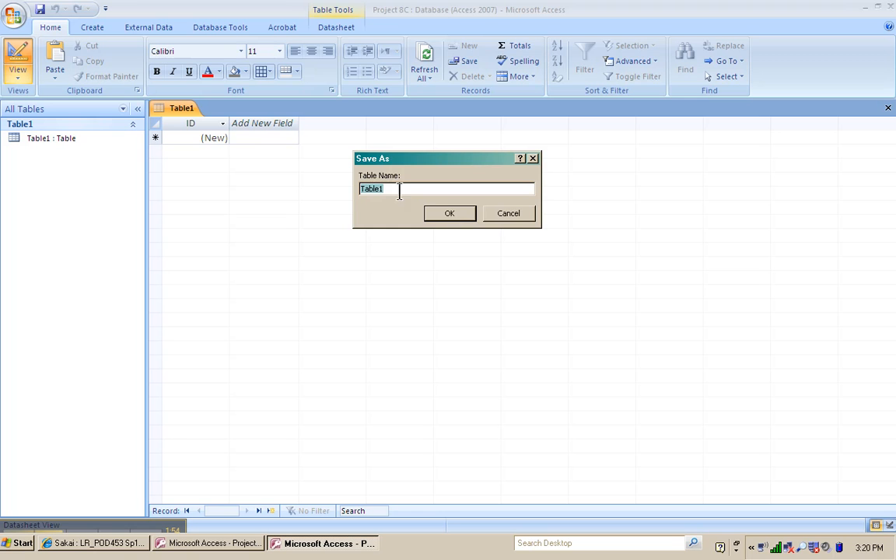
click(498, 215)
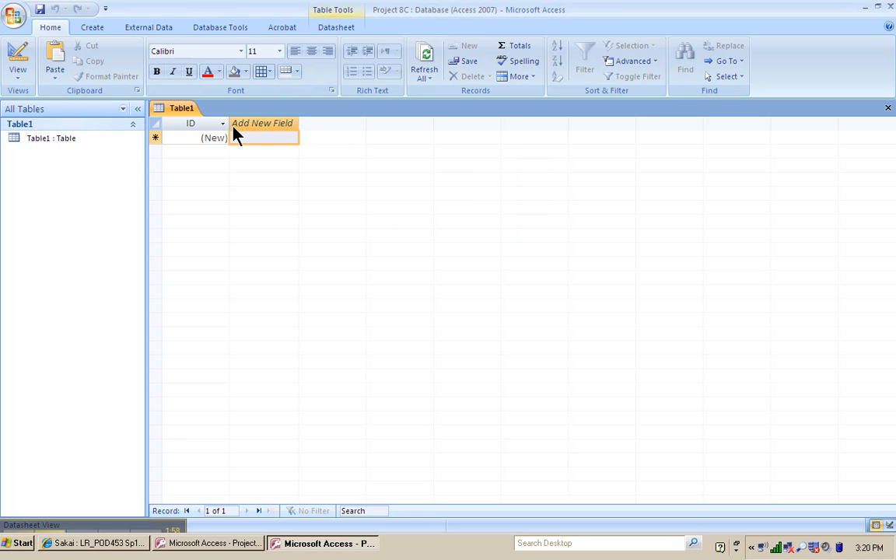
Create a second new table and open it in Design View, saving it as "Proj 8 table".
click(92, 28)
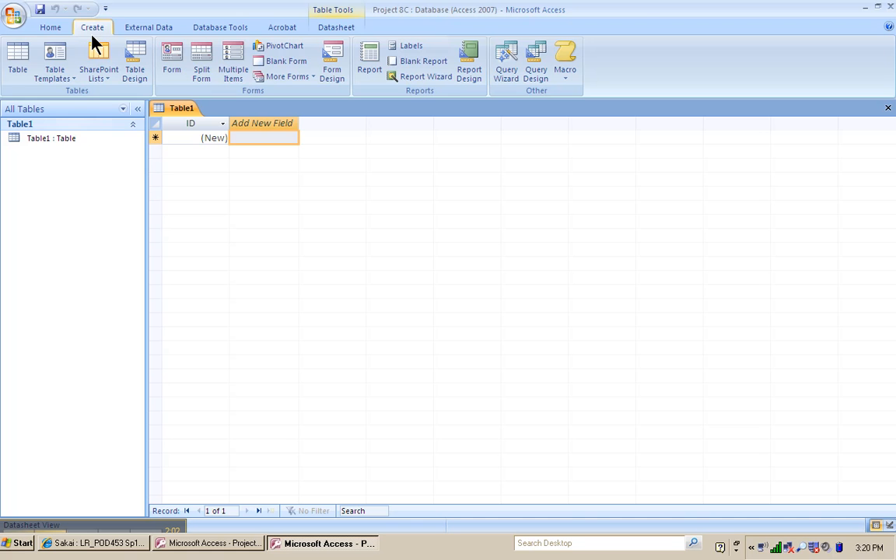
click(12, 48)
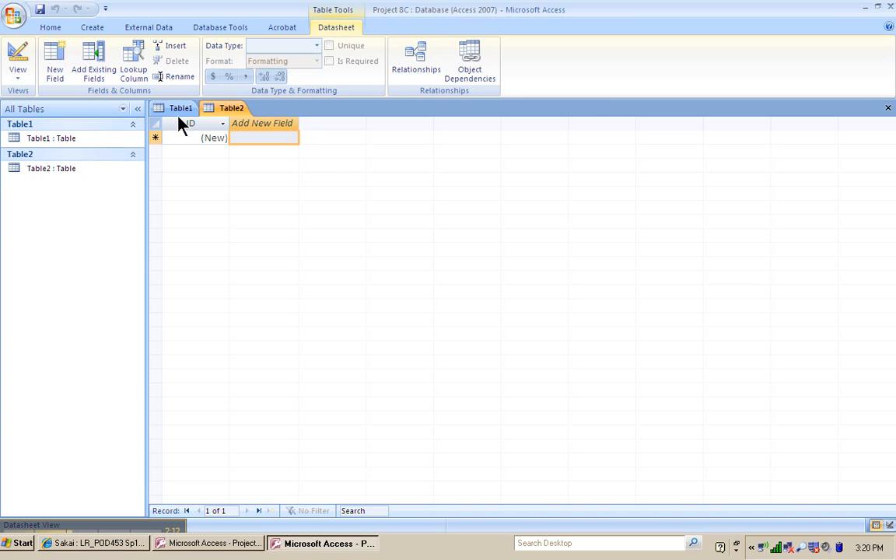
click(11, 46)
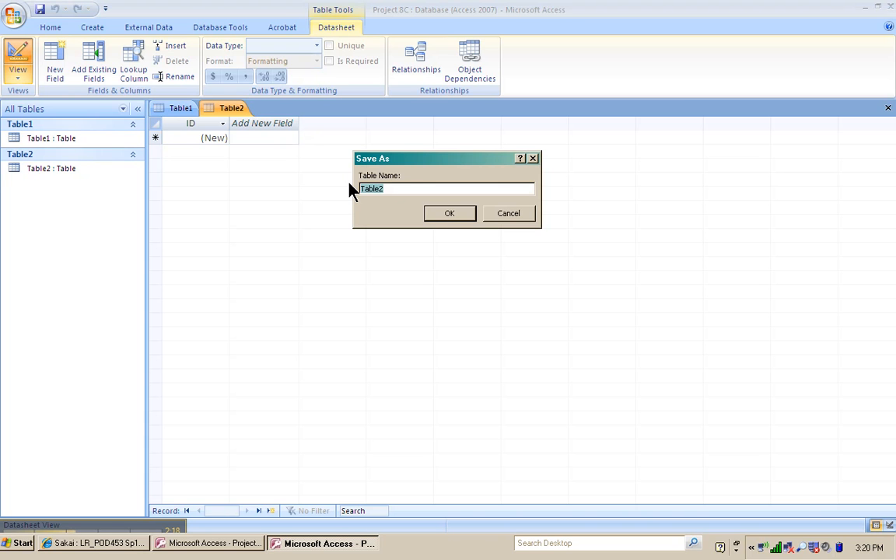
text(Proj 8 table)
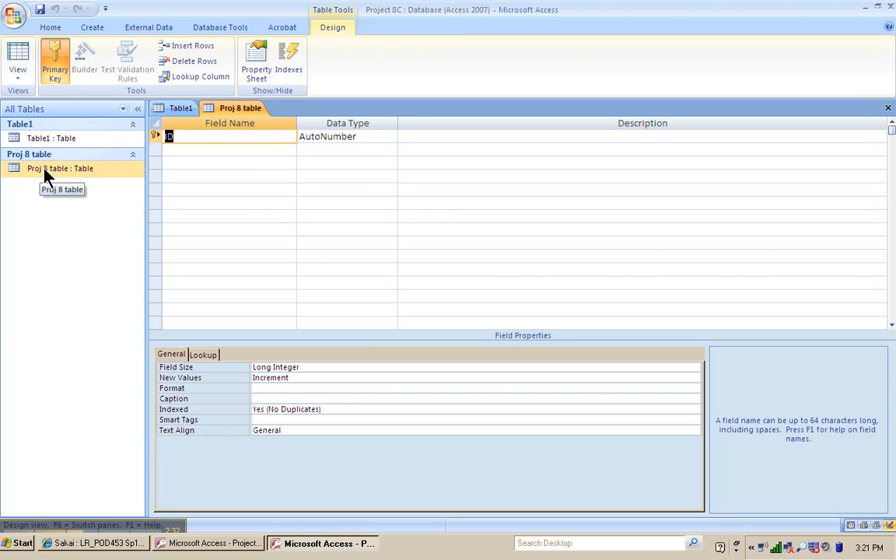
Add a Text field named "Patient's Name" below ID and set its field size to 35.
click(198, 152)
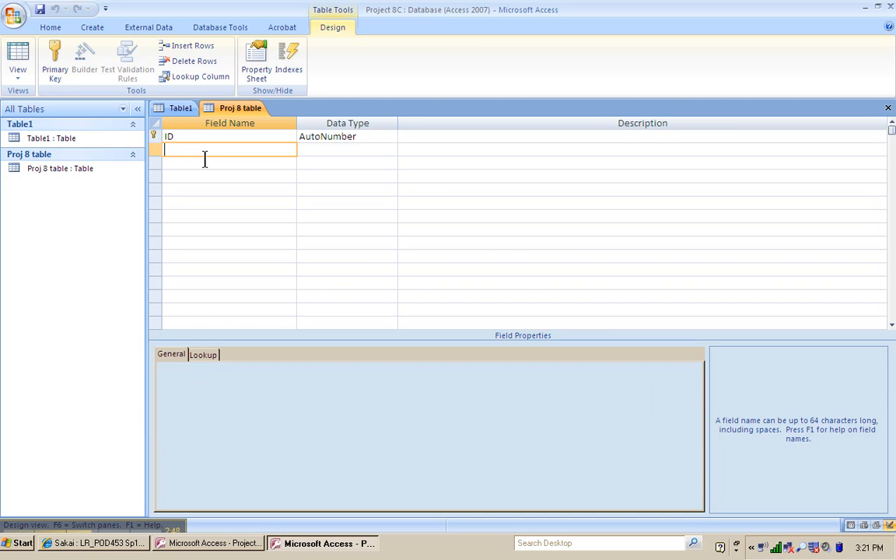
text(Patient's Name)
click(318, 153)
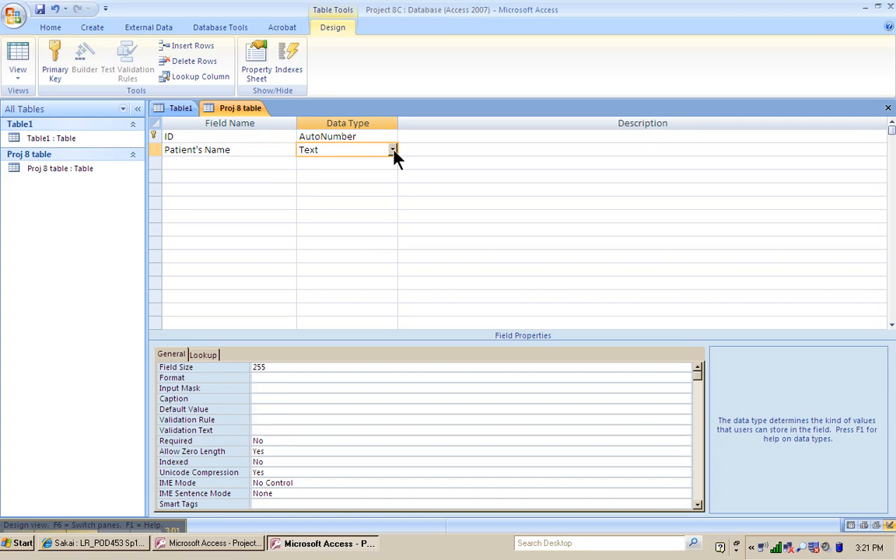
click(254, 366)
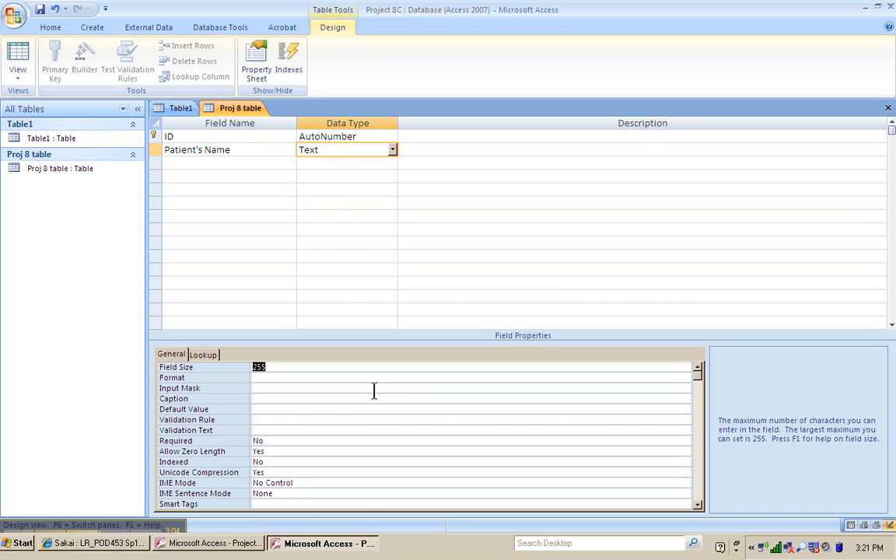
text(35)
Add a field named "Type of Accident" and start the Lookup Wizard as its data type.
click(200, 162)
text(Typ)
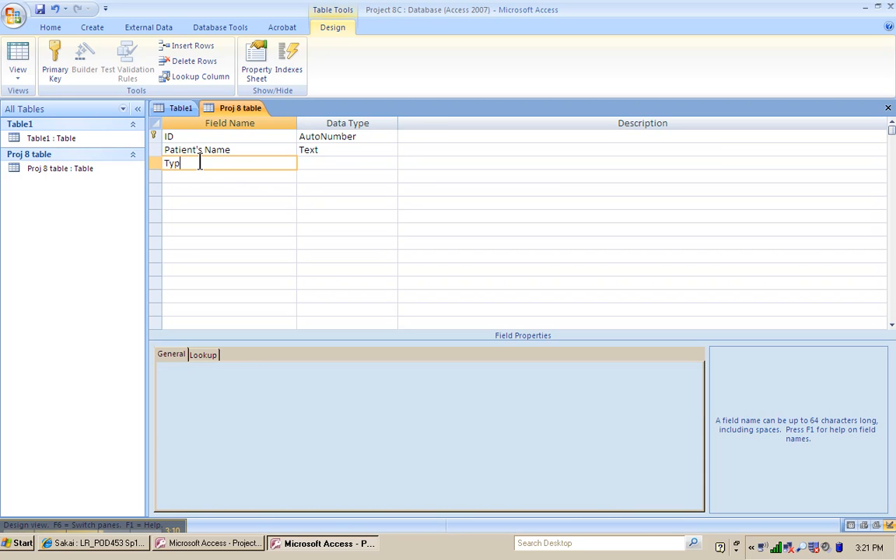
text(e of Accident)
click(373, 164)
click(392, 164)
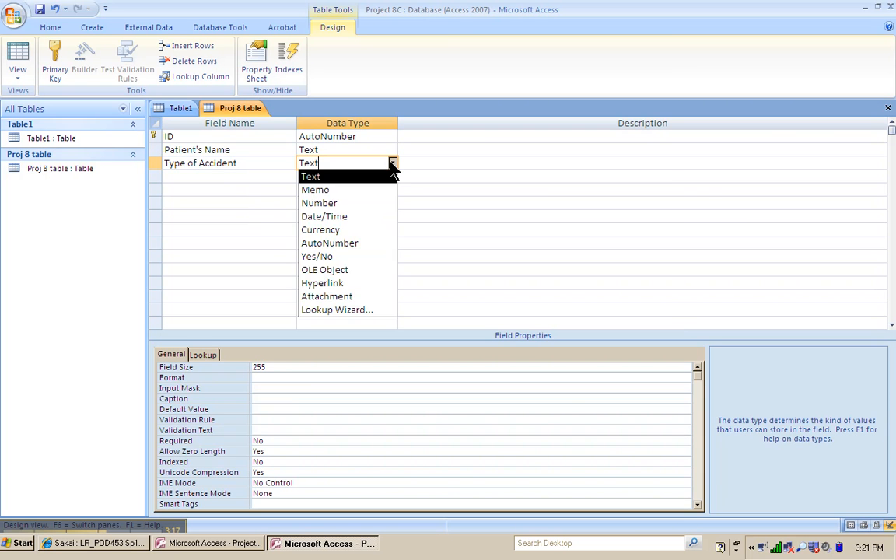
click(333, 312)
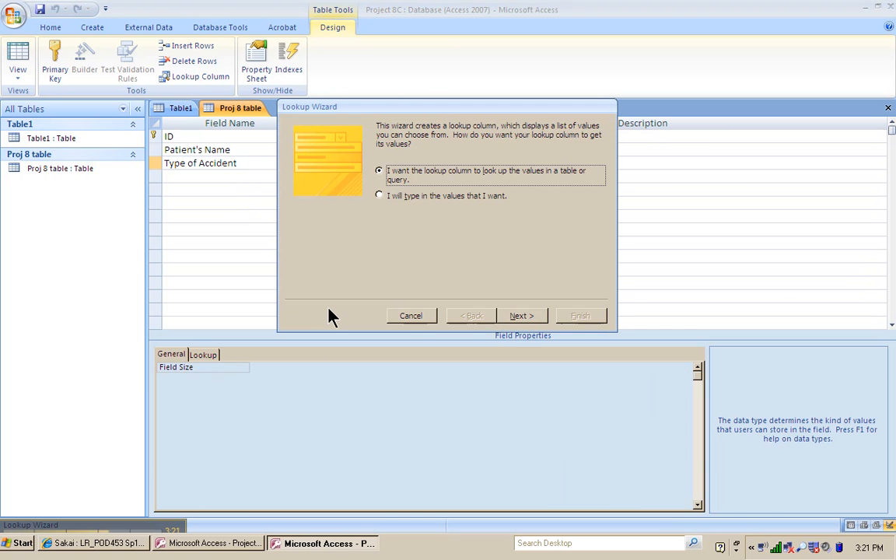
Define the lookup with typed-in values "car" and "home" in one column, keeping the label Type of Accident.
click(380, 196)
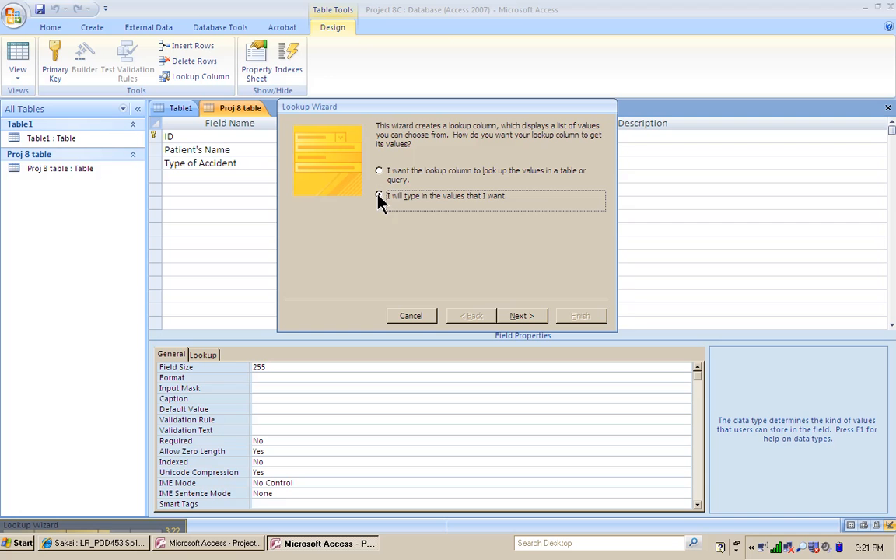
click(510, 316)
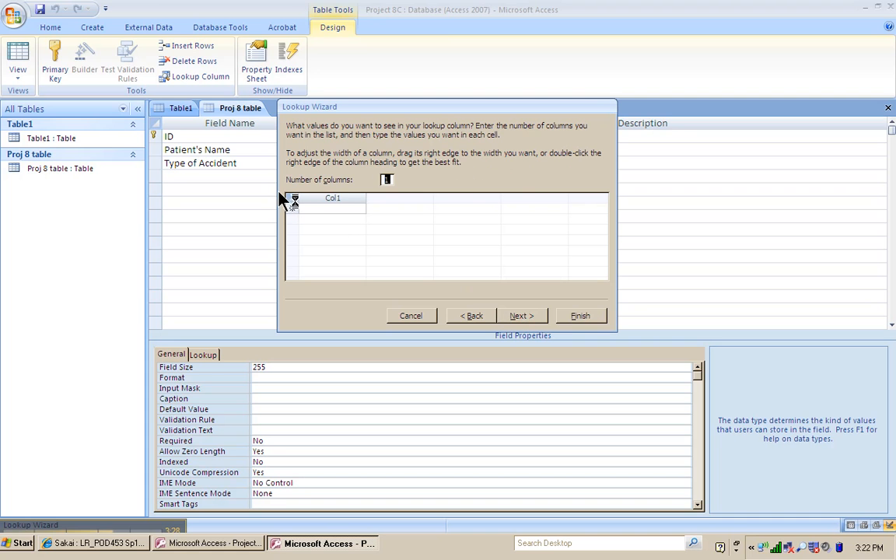
click(313, 210)
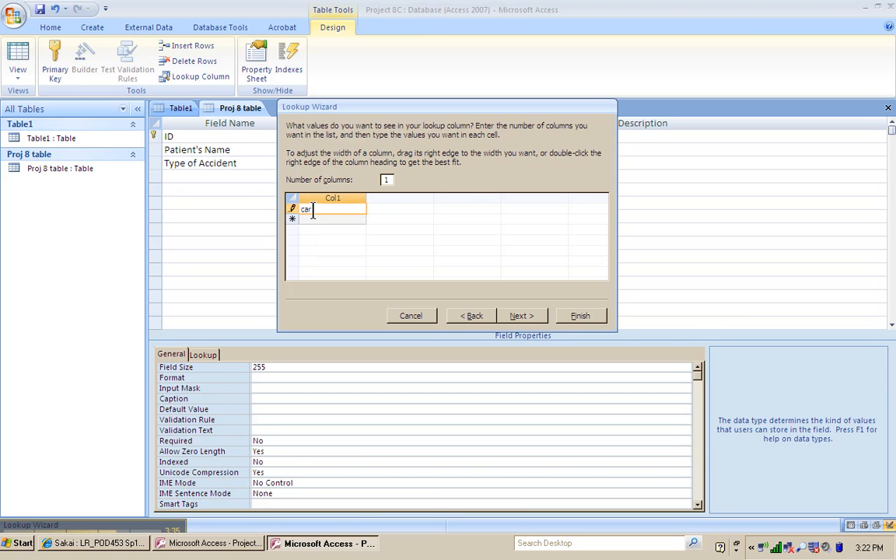
click(307, 221)
text(home)
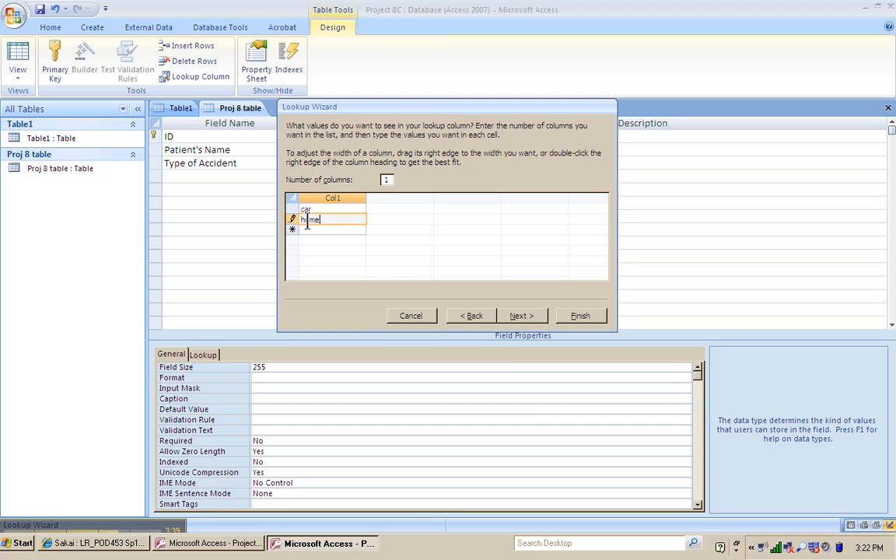
click(521, 316)
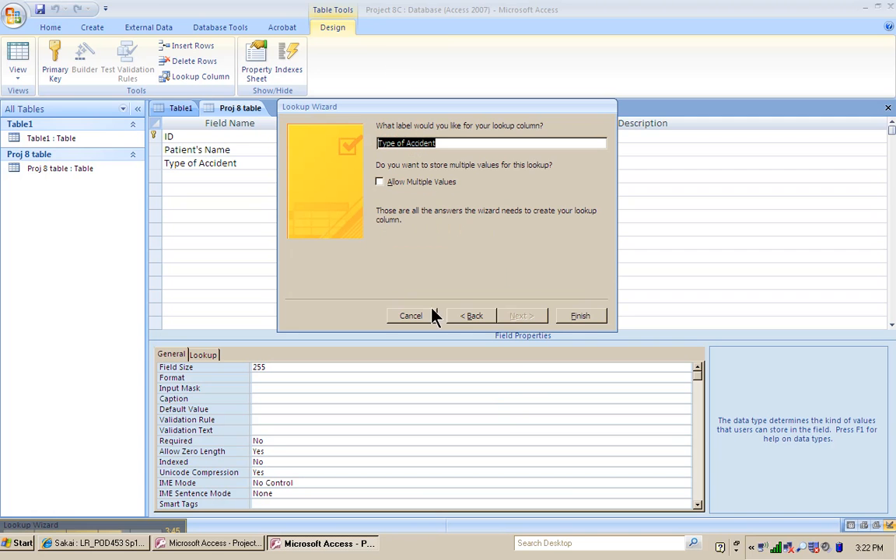
click(580, 318)
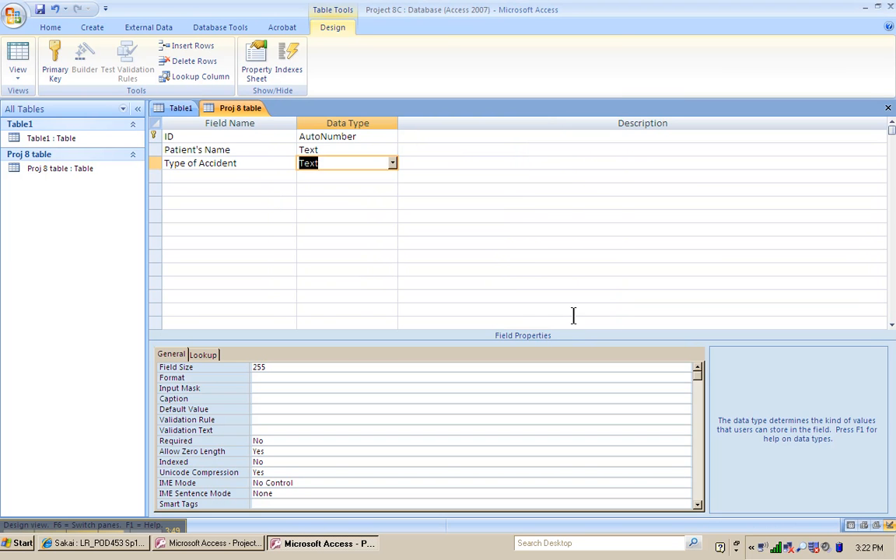
Add a field named "Age" with the Number data type and set its field size to Integer.
click(169, 178)
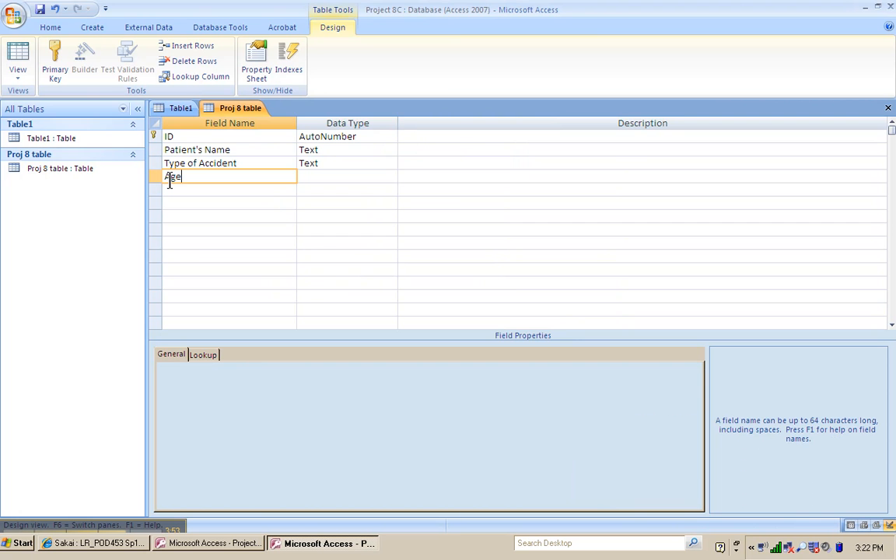
click(385, 179)
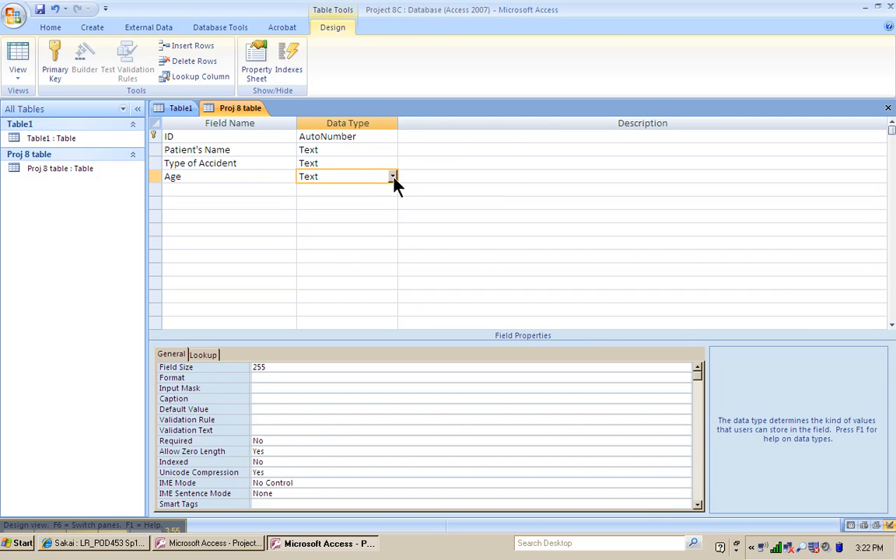
click(393, 177)
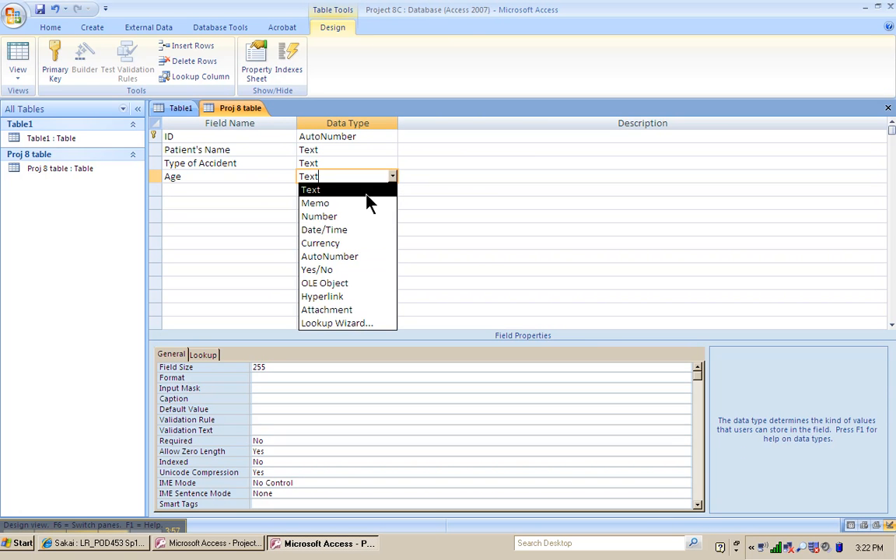
click(344, 216)
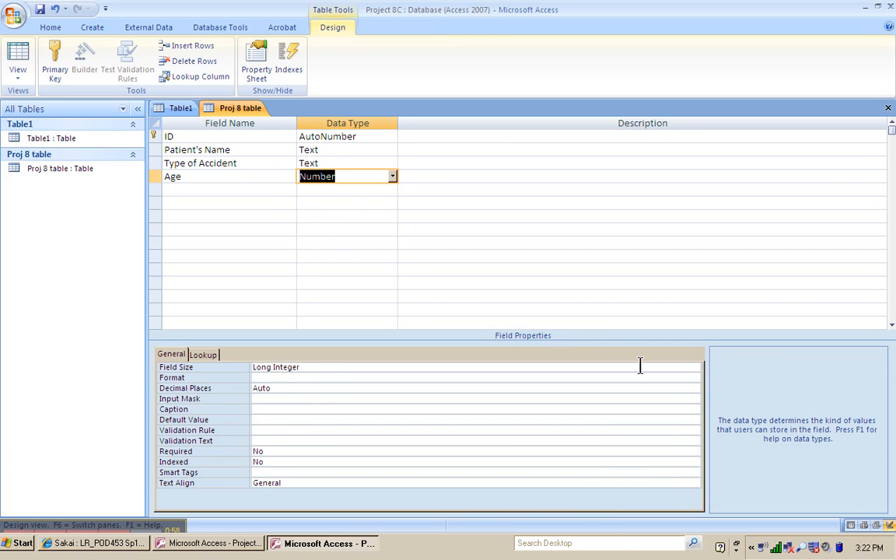
click(315, 367)
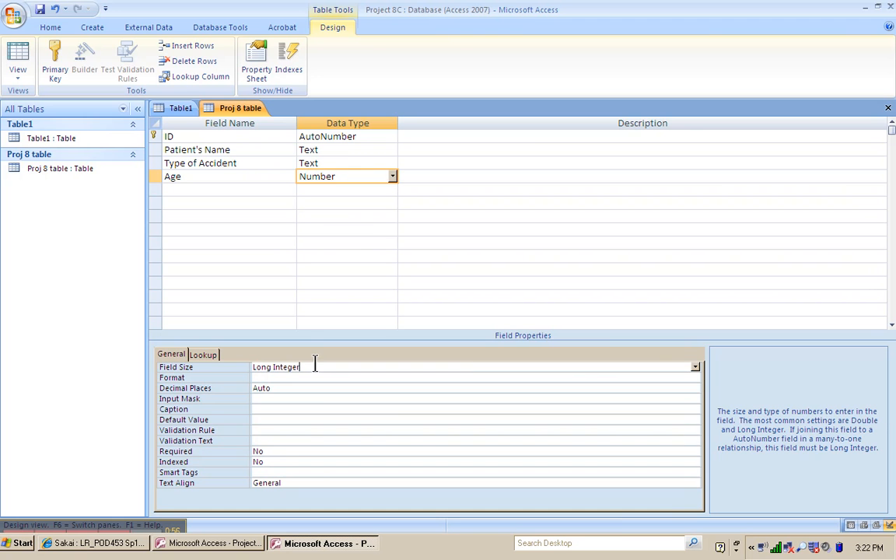
click(696, 368)
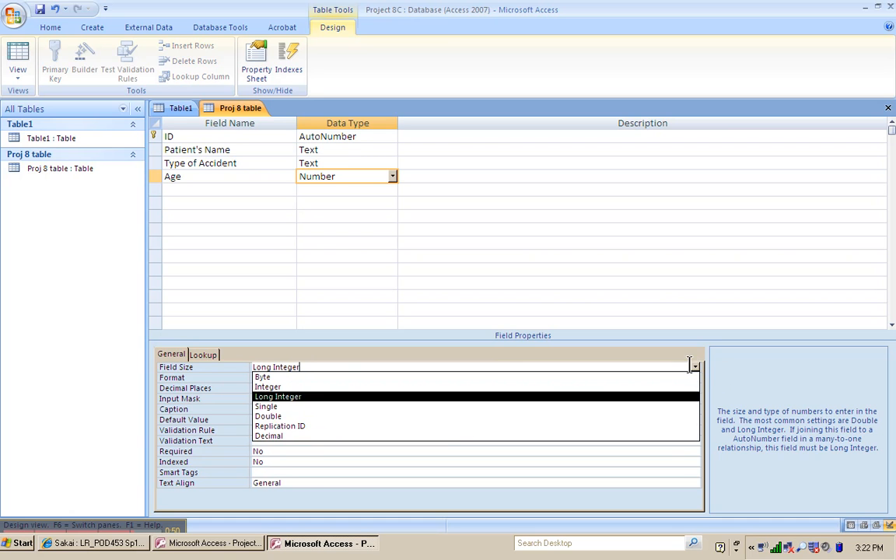
click(268, 388)
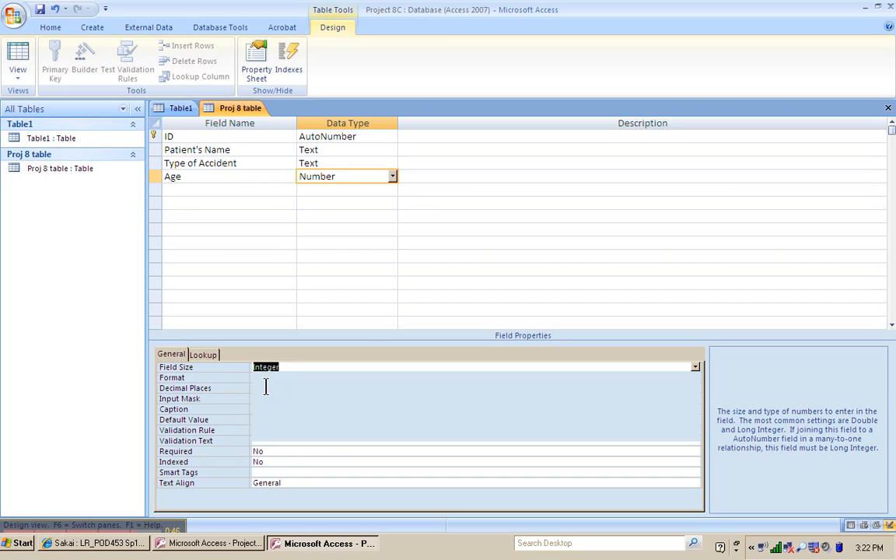
click(194, 191)
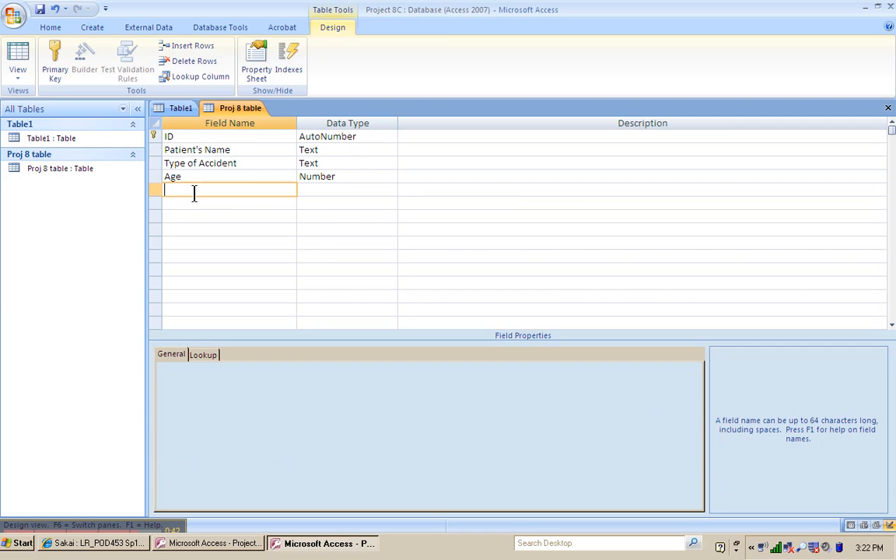
Add a field named "Trauma?" below Age with the Yes/No data type.
text(Trauma?)
click(350, 187)
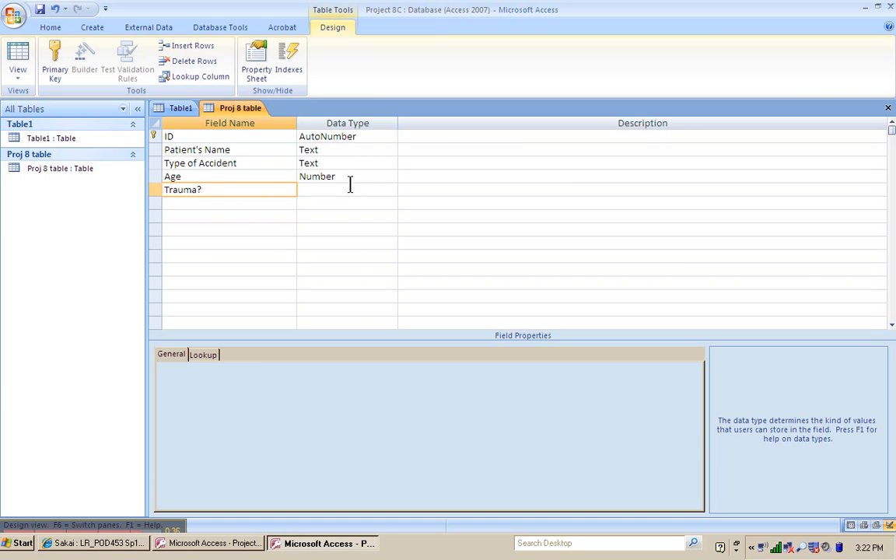
click(392, 191)
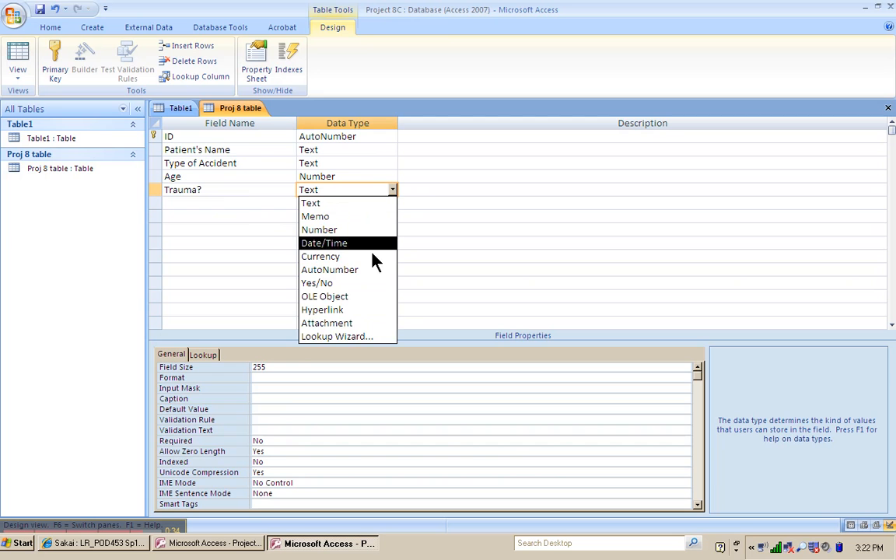
click(318, 283)
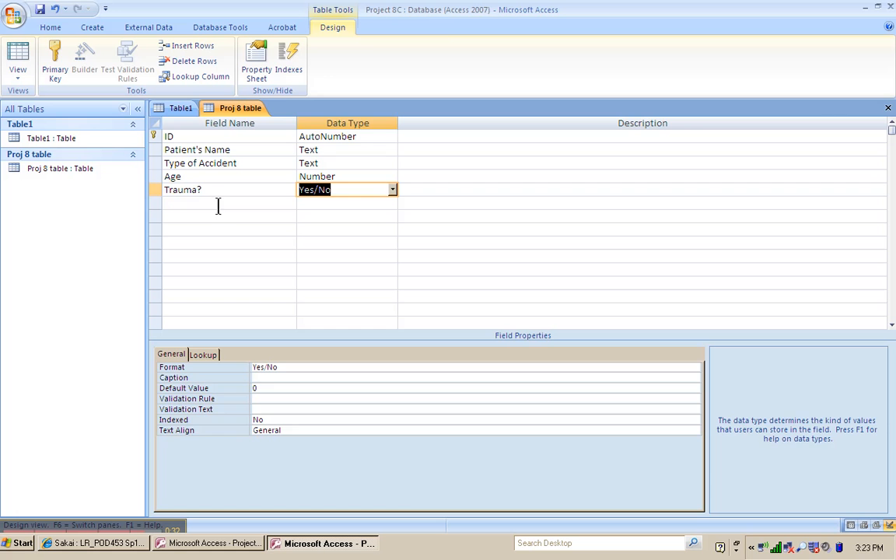
Add a field named "Insurance?" below Trauma? with the Yes/No data type.
click(189, 203)
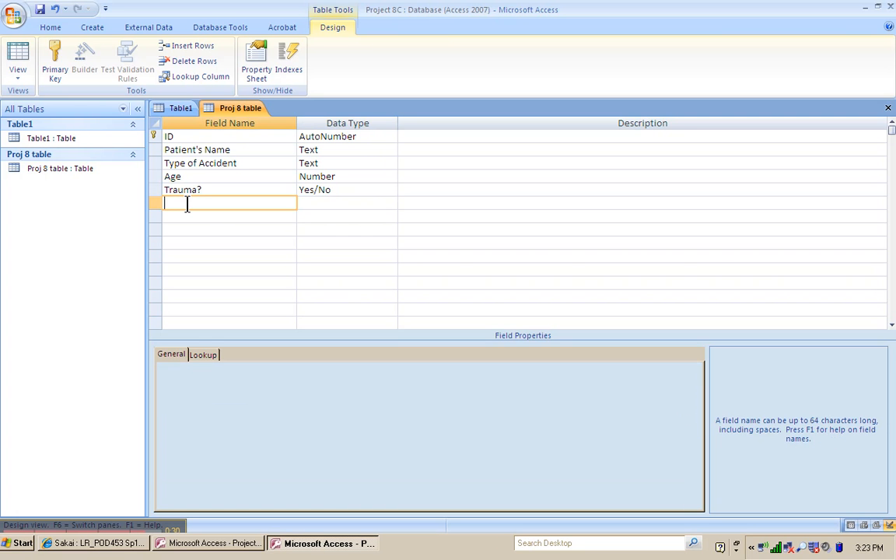
text(Insurance)
click(349, 202)
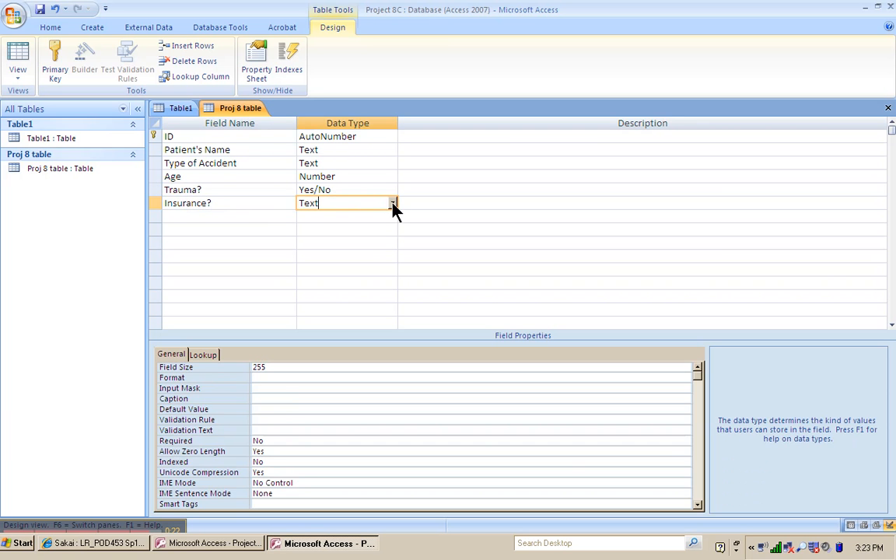
click(393, 204)
click(302, 295)
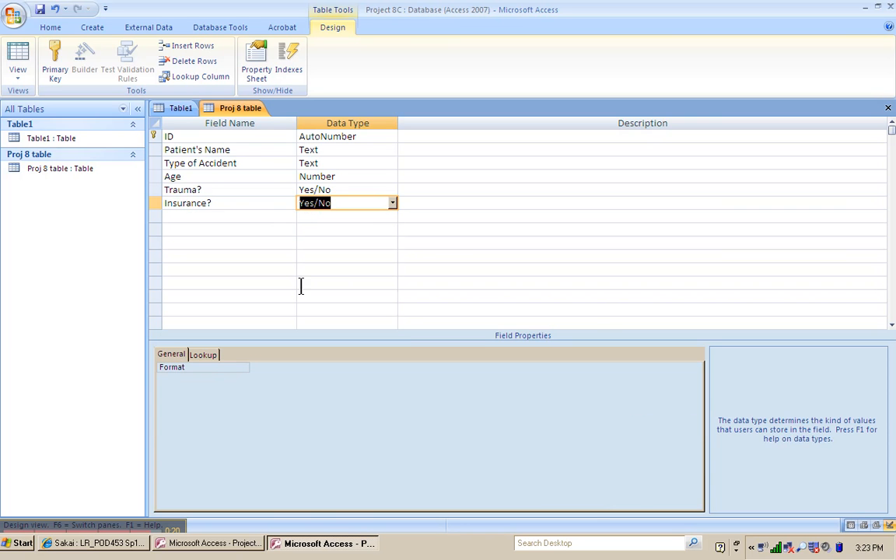
Add a field named "Treated?" below Insurance? with the Yes/No data type.
click(183, 216)
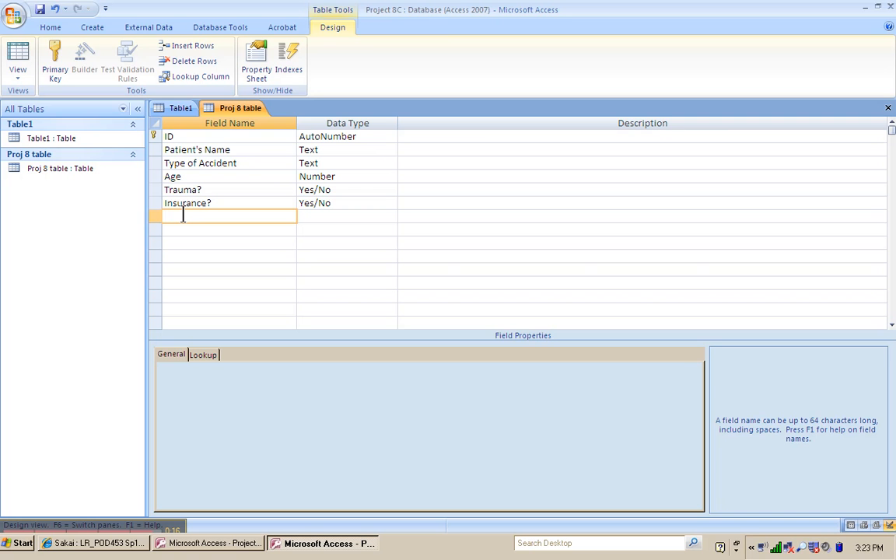
text(Treated?)
click(327, 216)
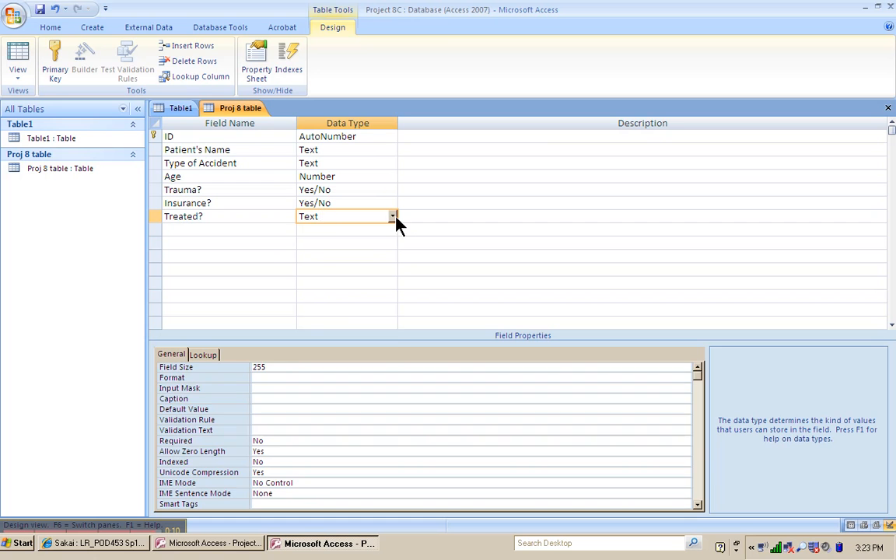
click(393, 217)
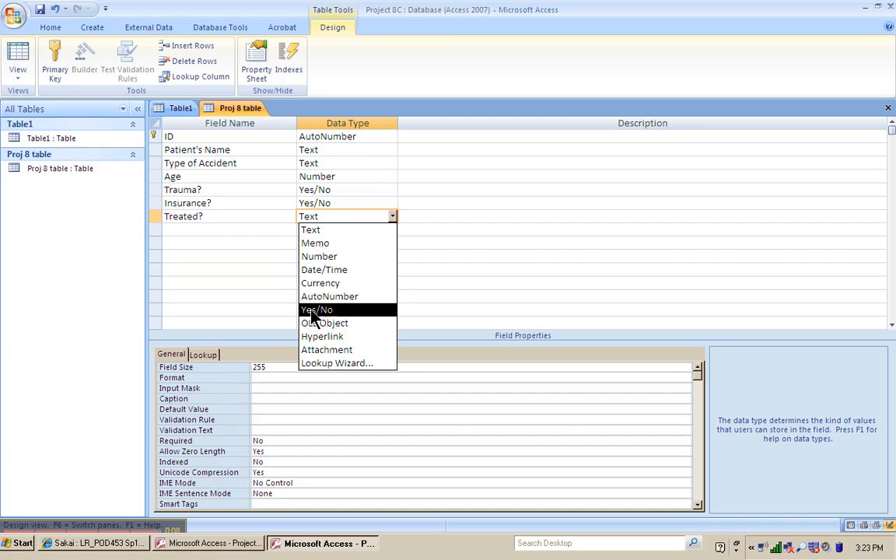
click(314, 310)
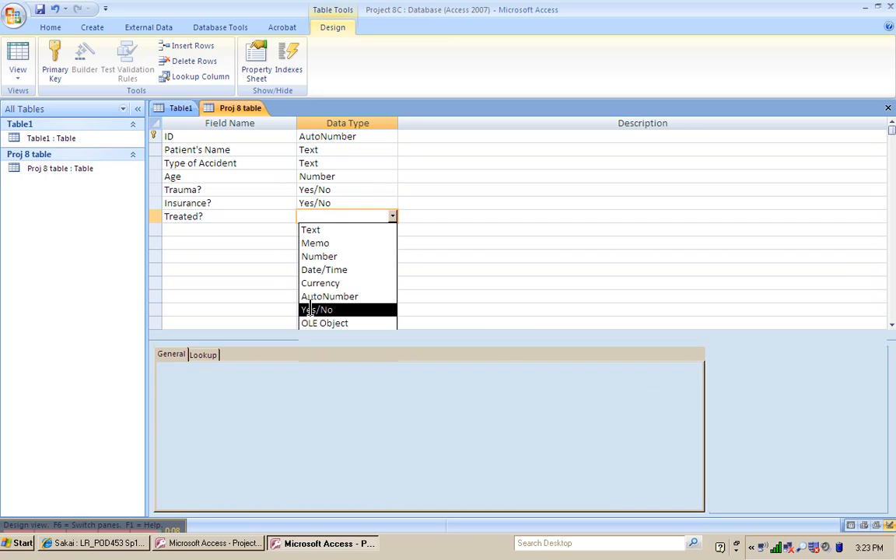
click(263, 230)
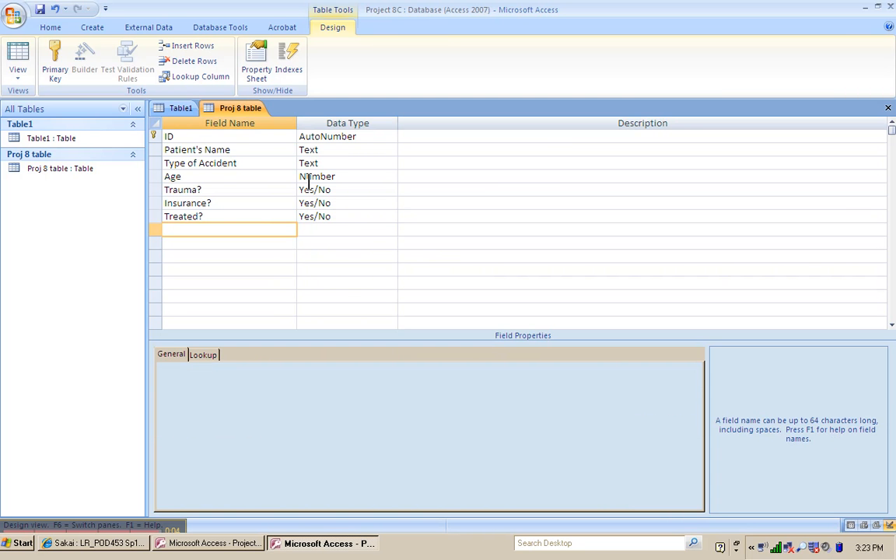